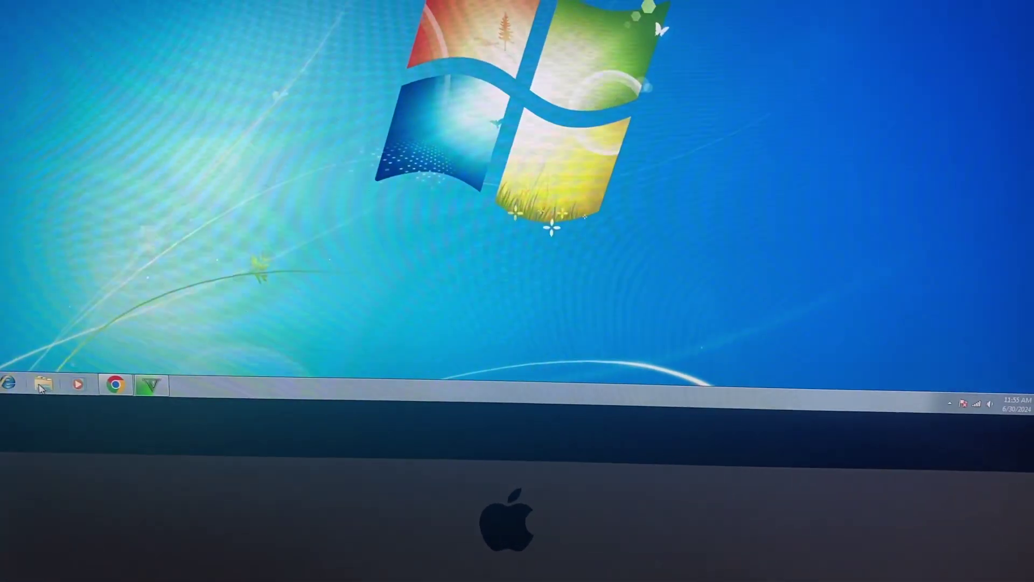
- Open Control Panel from the Start menu and show every item individually
click(4, 385)
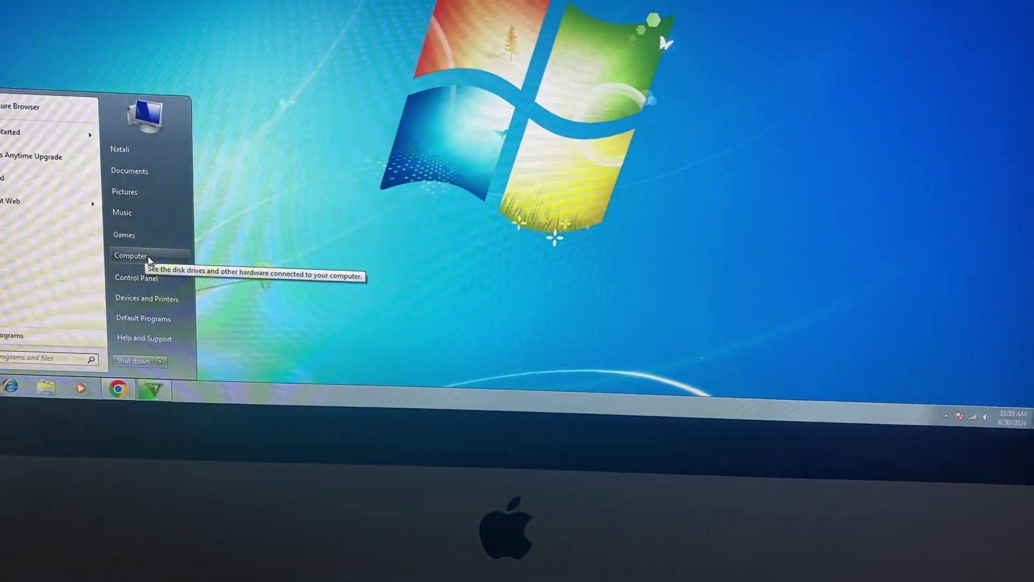
click(136, 269)
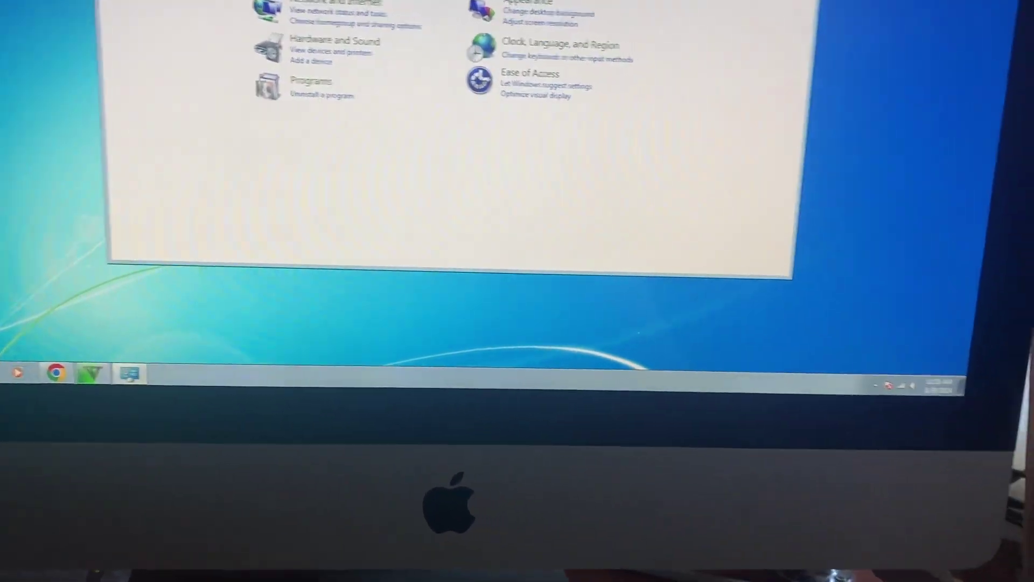
click(326, 68)
scroll(323, 130, down, 5)
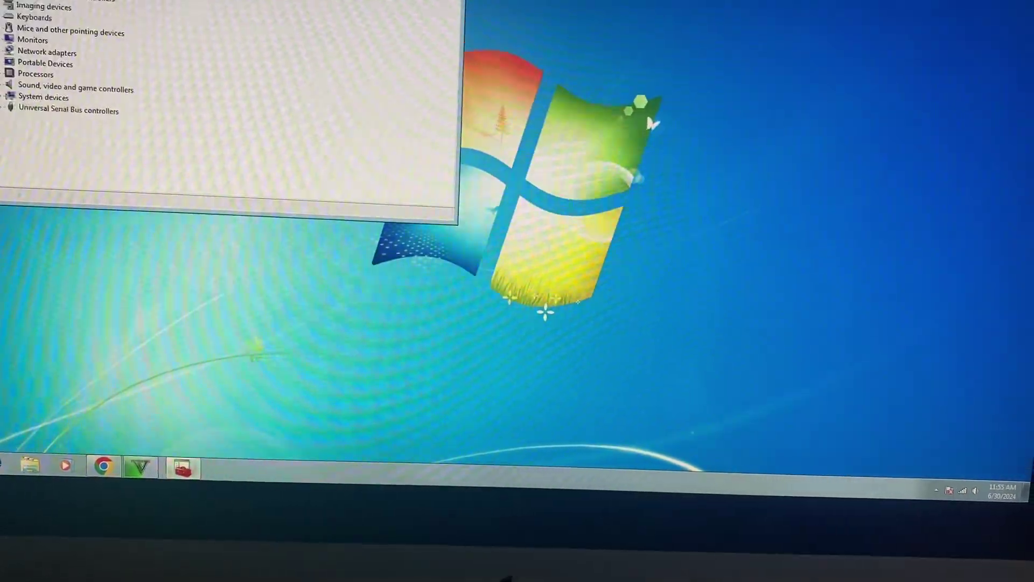
- Move the Device Manager window toward the centre of the desktop
drag(243, 2, 647, 2)
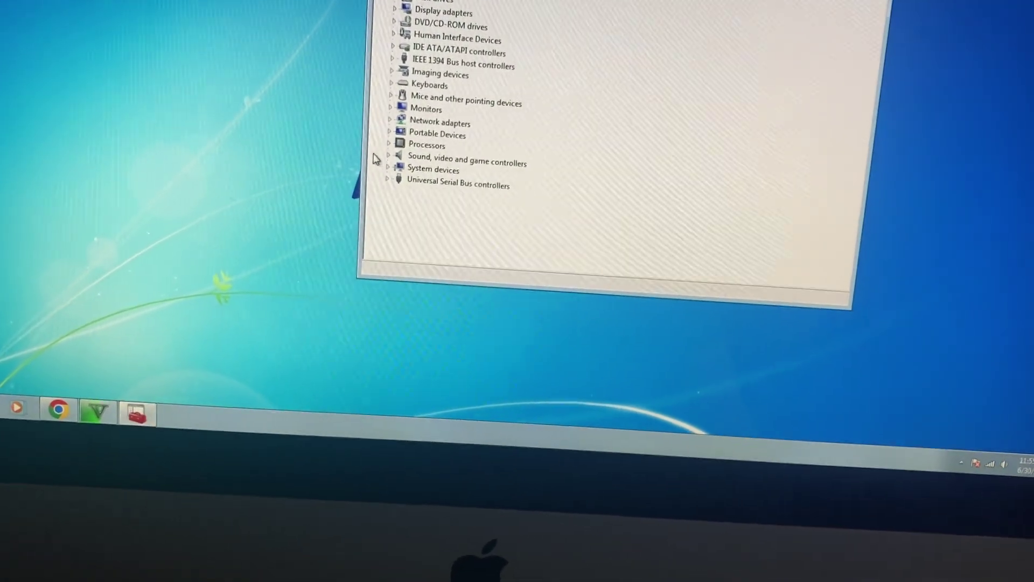
- Expand Sound, video and game controllers to reveal Cirrus Logic CS4206A
click(382, 153)
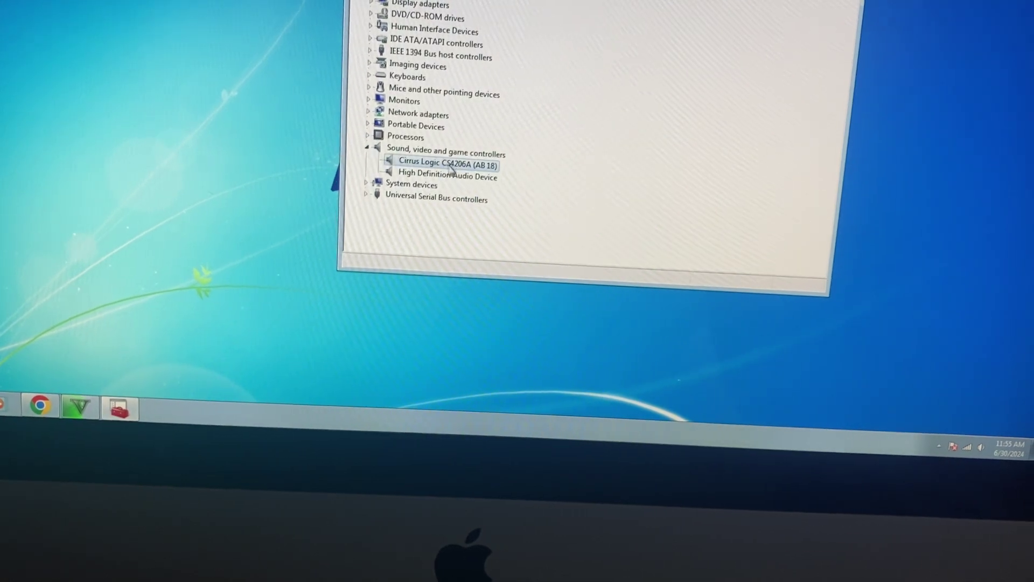